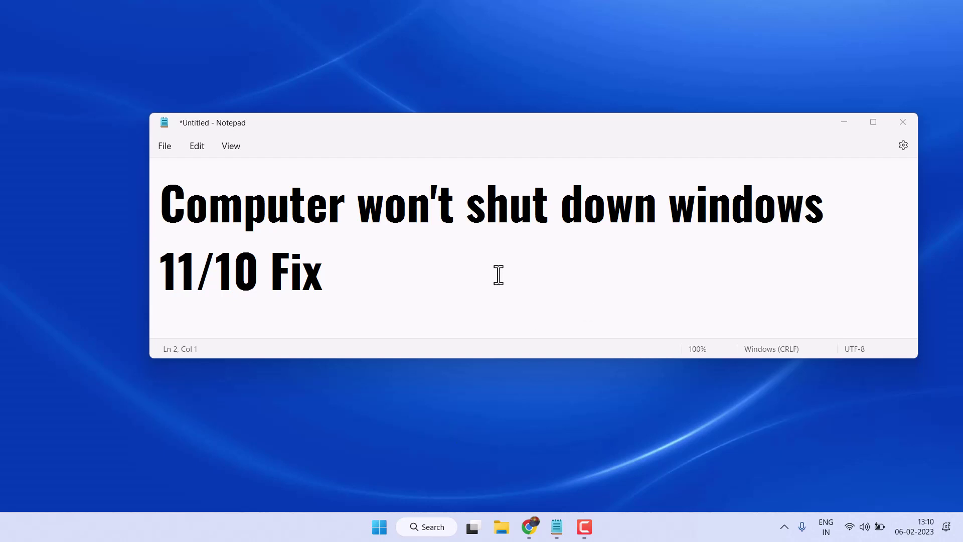
Minimize the Notepad note and search Windows for powercfg.cpl.
click(843, 121)
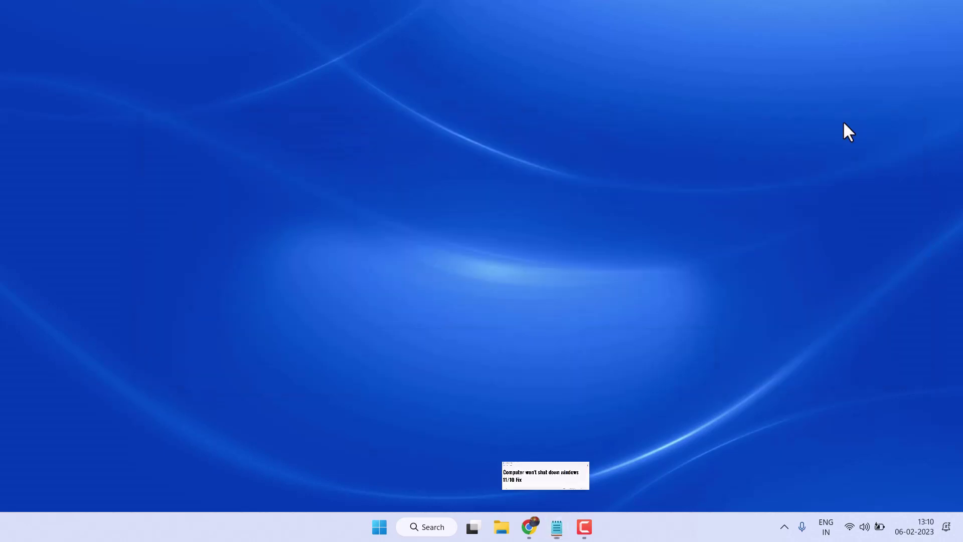
click(411, 533)
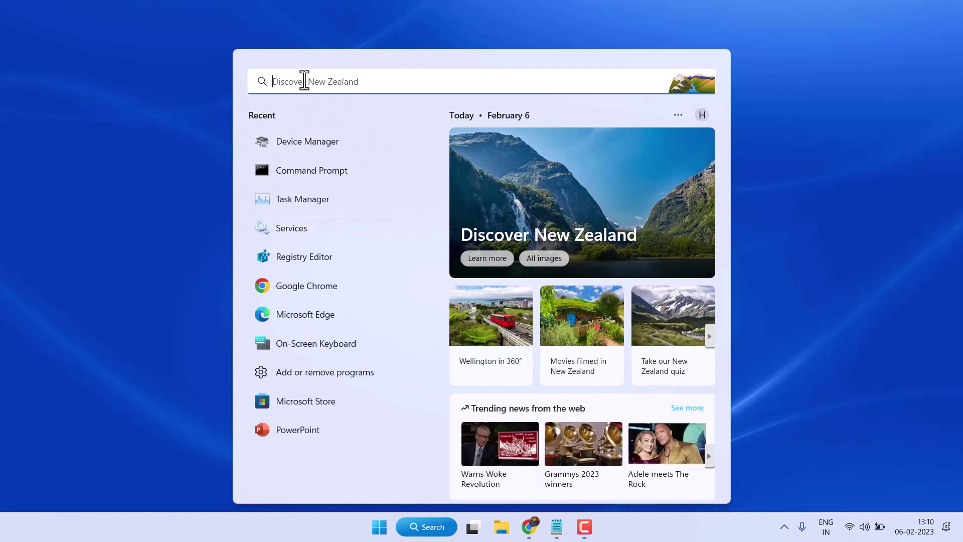
text(power)
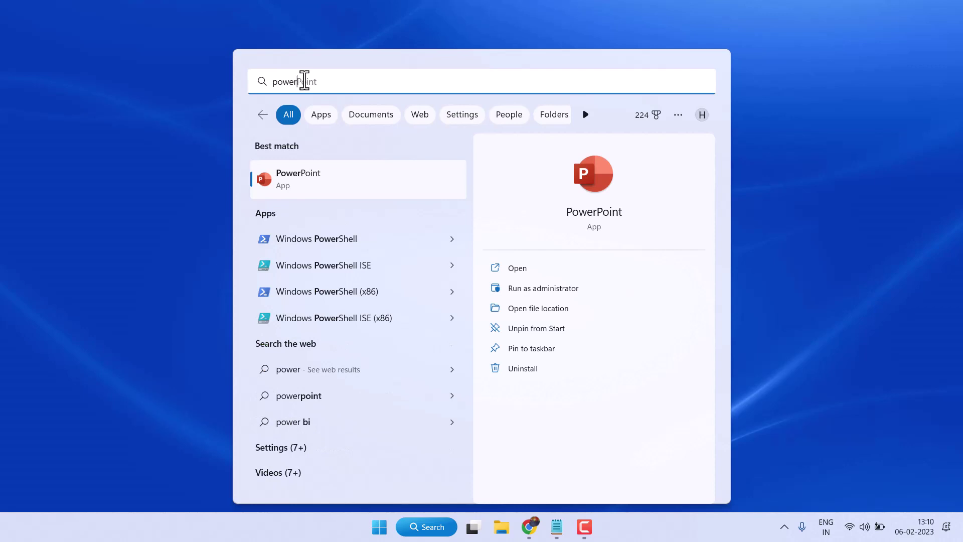
text(c)
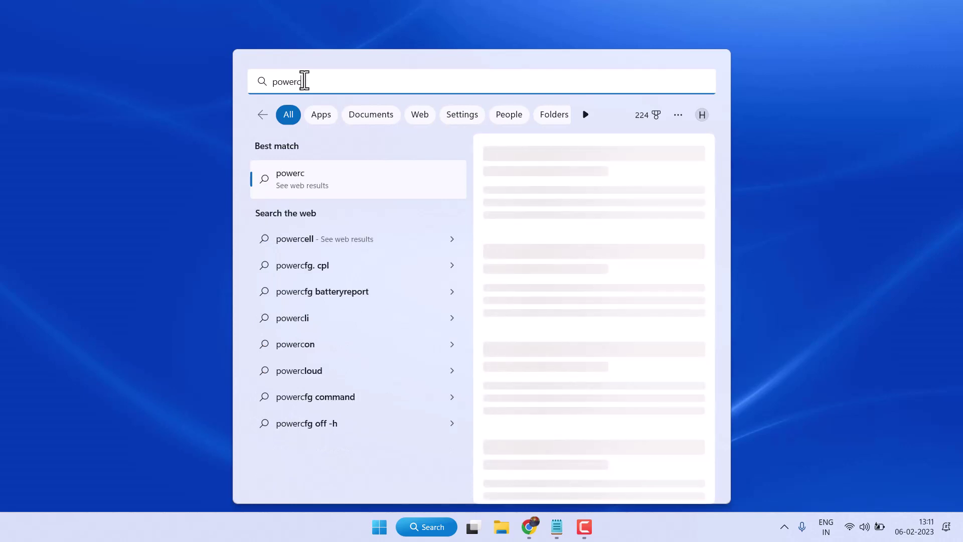
text(fg.cpl)
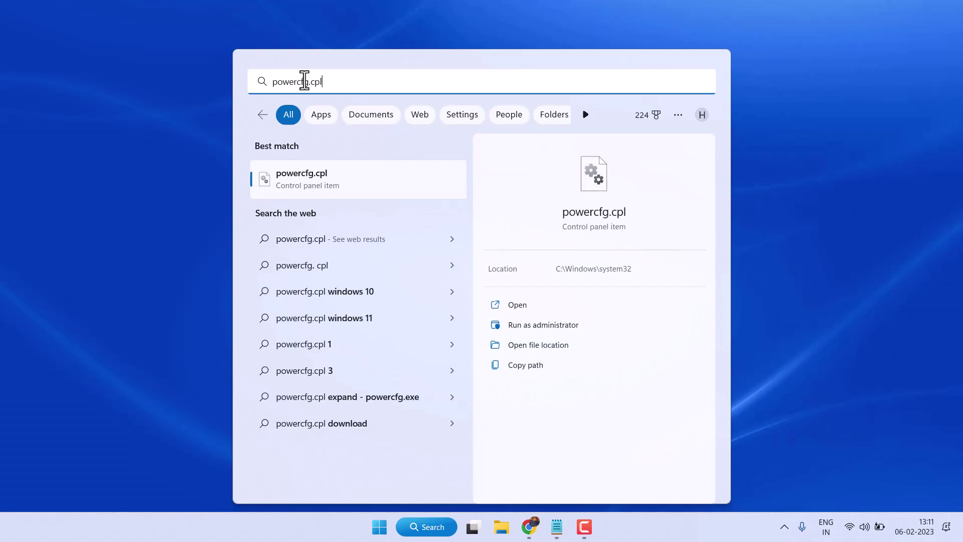
Open Power Options and turn off 'Turn on fast startup' in the power button settings, saving the change.
click(289, 178)
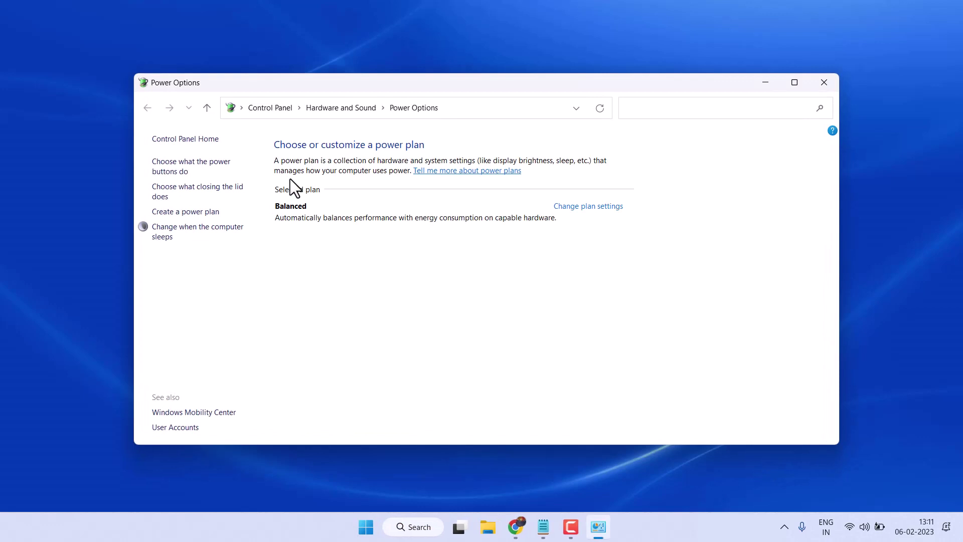
click(209, 168)
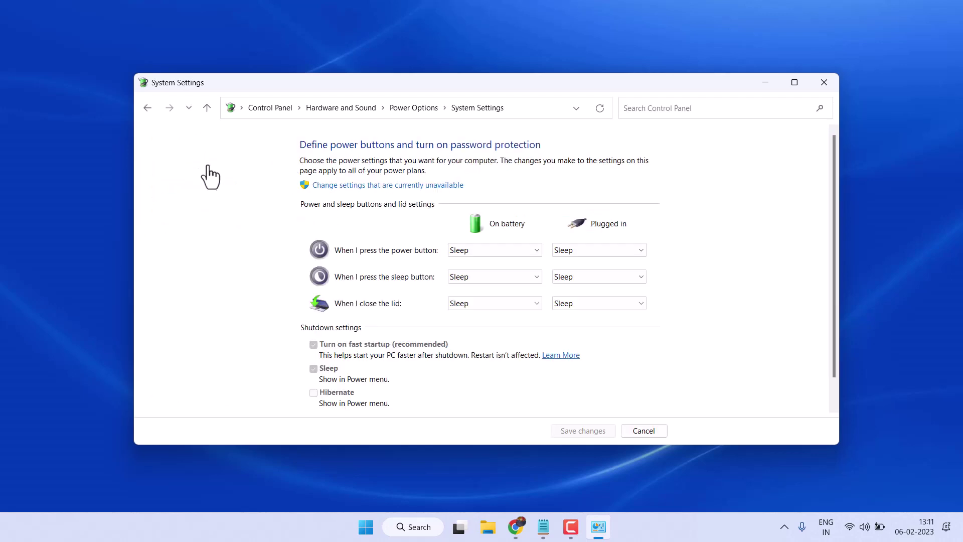
scroll(392, 225, down, 1)
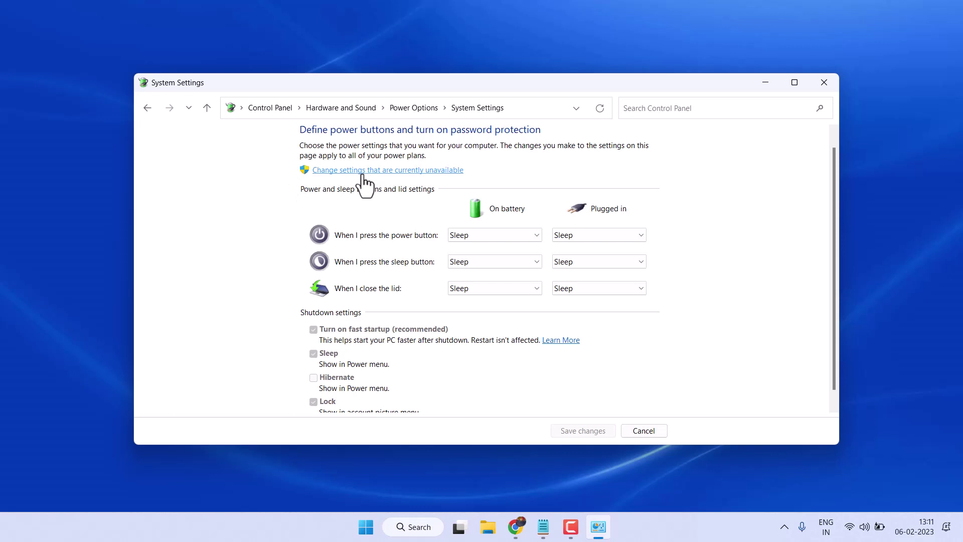
click(363, 171)
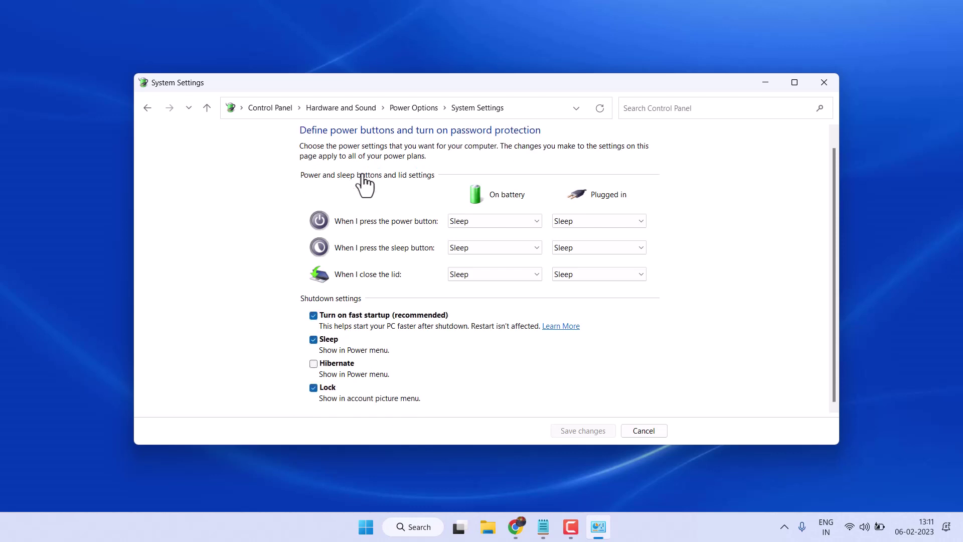
click(314, 316)
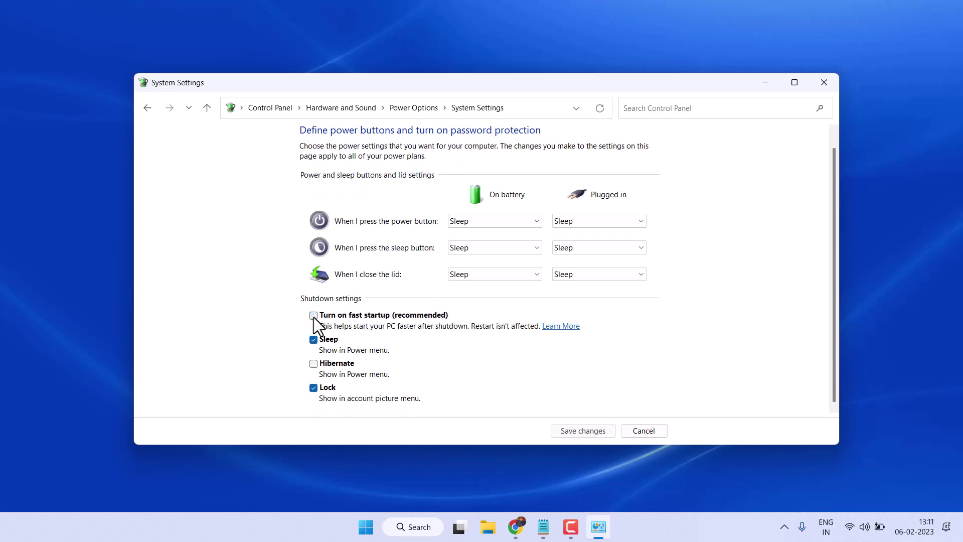
click(579, 434)
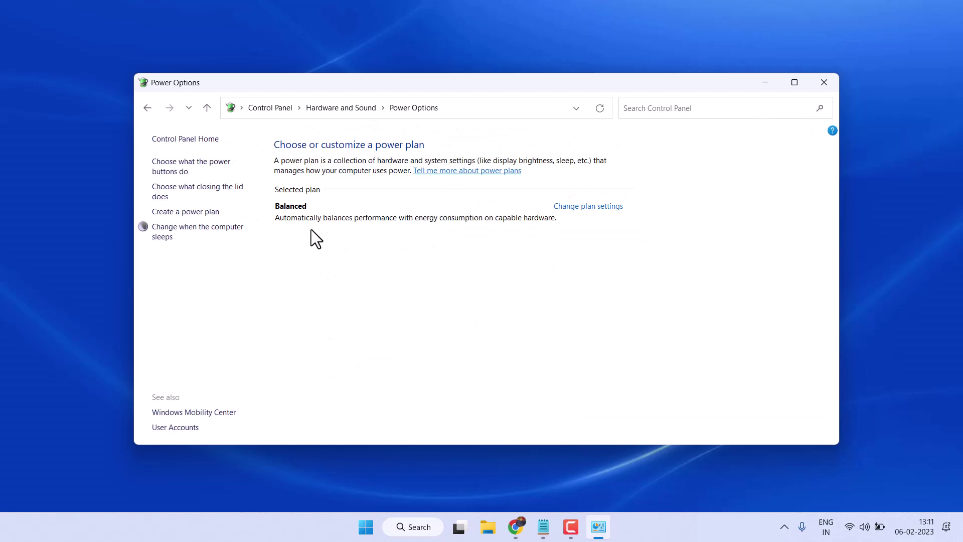
Close Power Options and launch Command Prompt as administrator from a 'cmd' search.
click(823, 82)
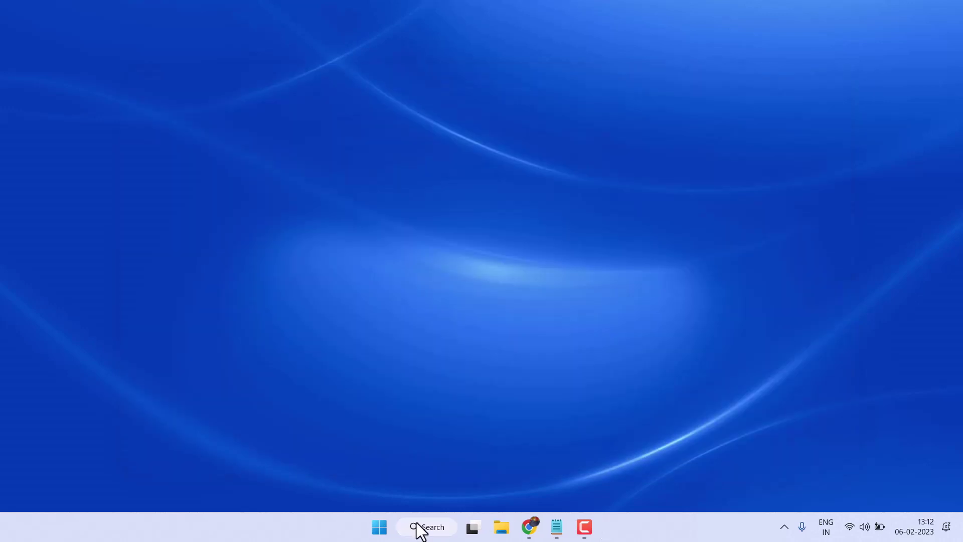
click(418, 527)
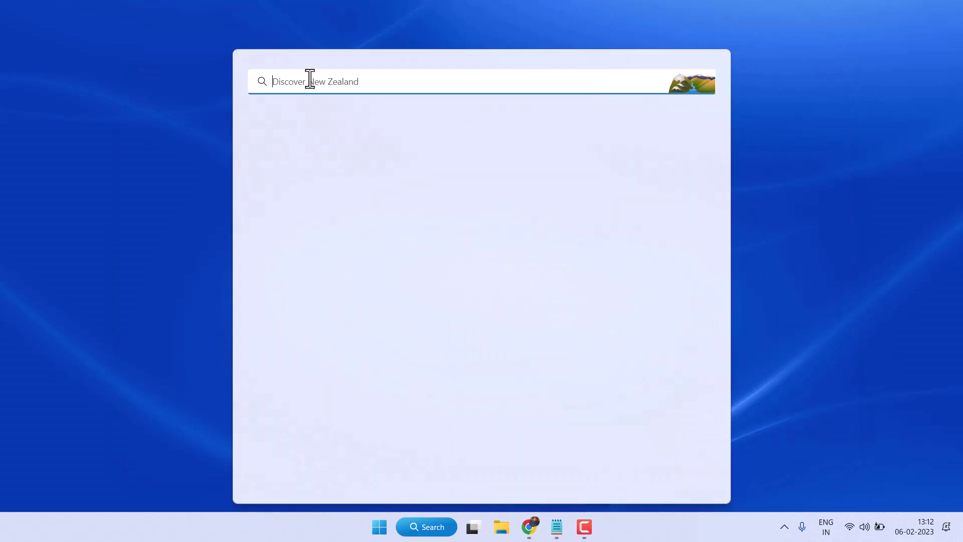
text(cm)
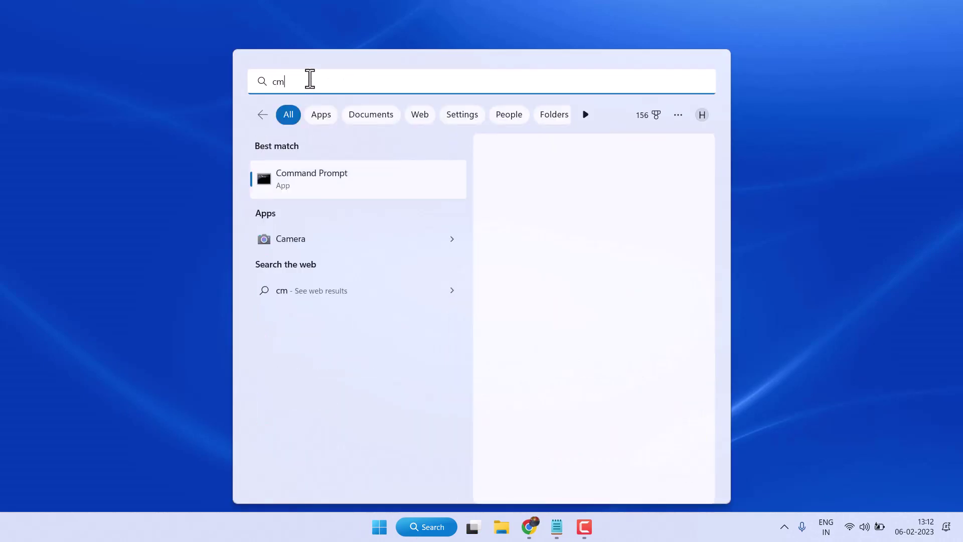
text(d)
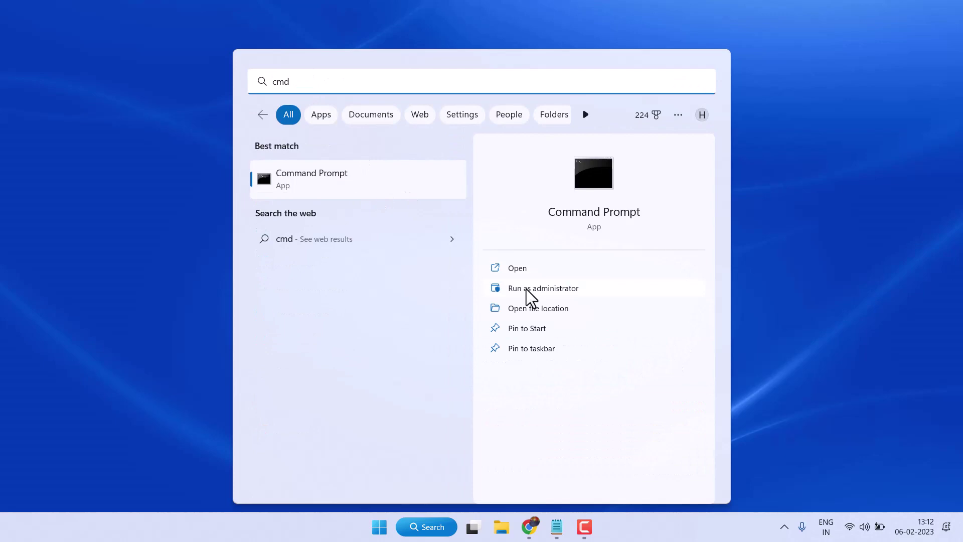
click(525, 289)
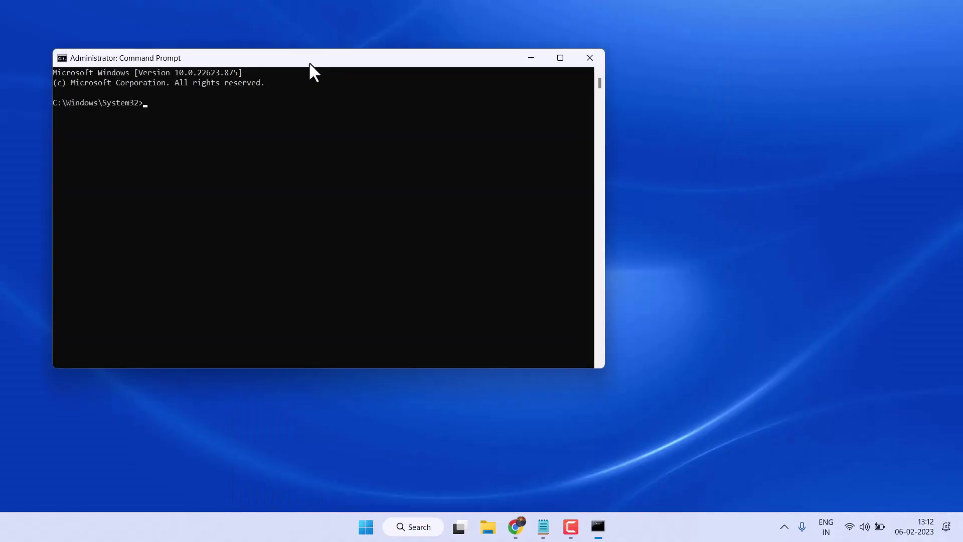
Run 'powercfg.exe /hibernate off' in the administrator Command Prompt, then close the console.
drag(308, 62, 496, 84)
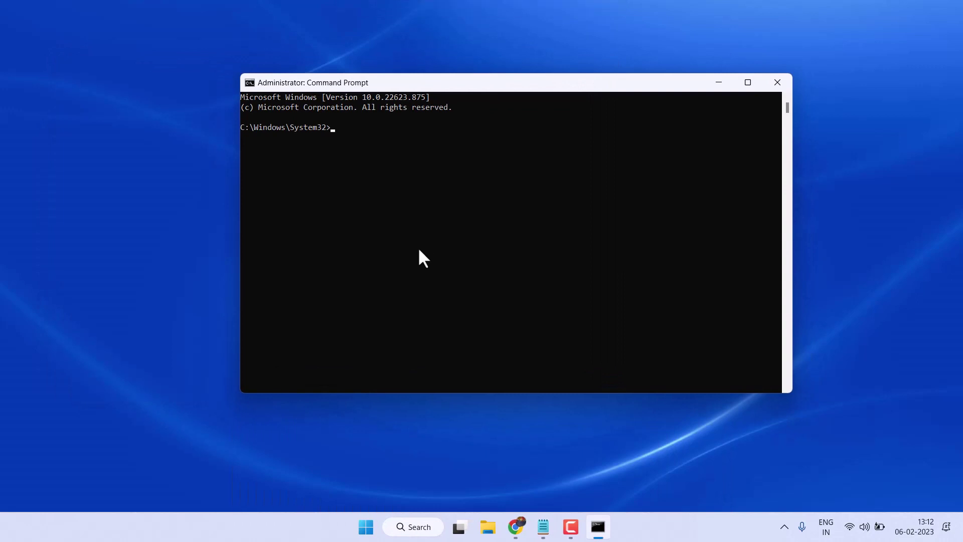
text(powercfg.exe /hibernate off)
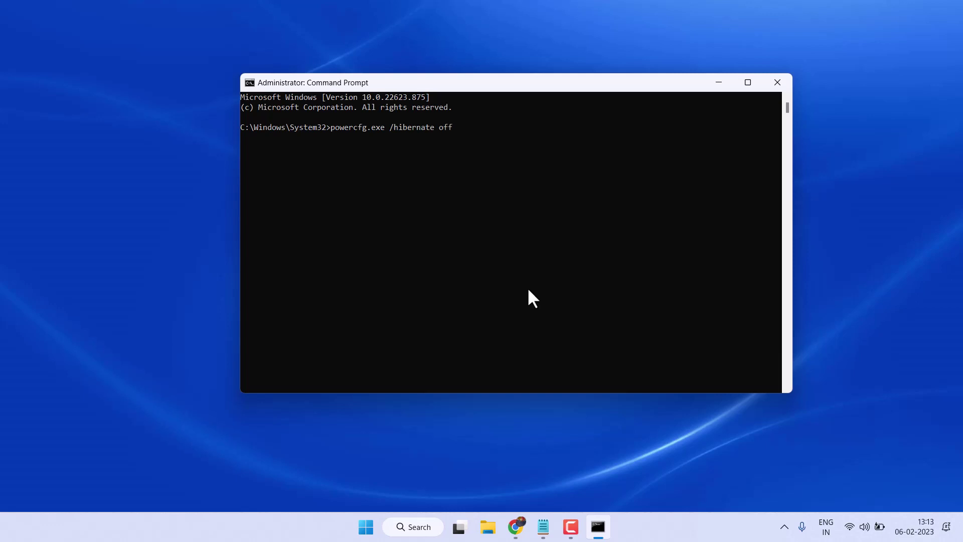
key(Return)
click(778, 84)
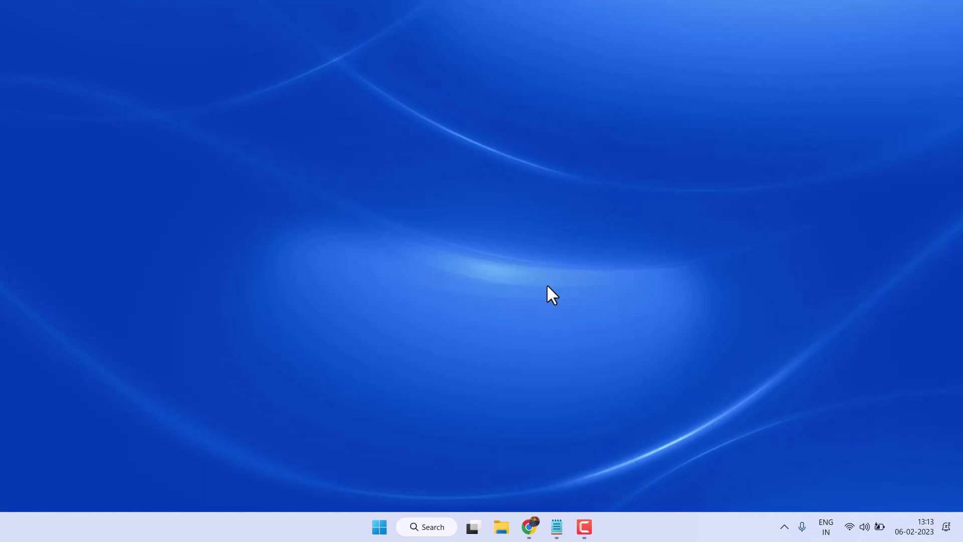
Search Windows for 'edit' to locate the Edit power plan entry.
click(420, 527)
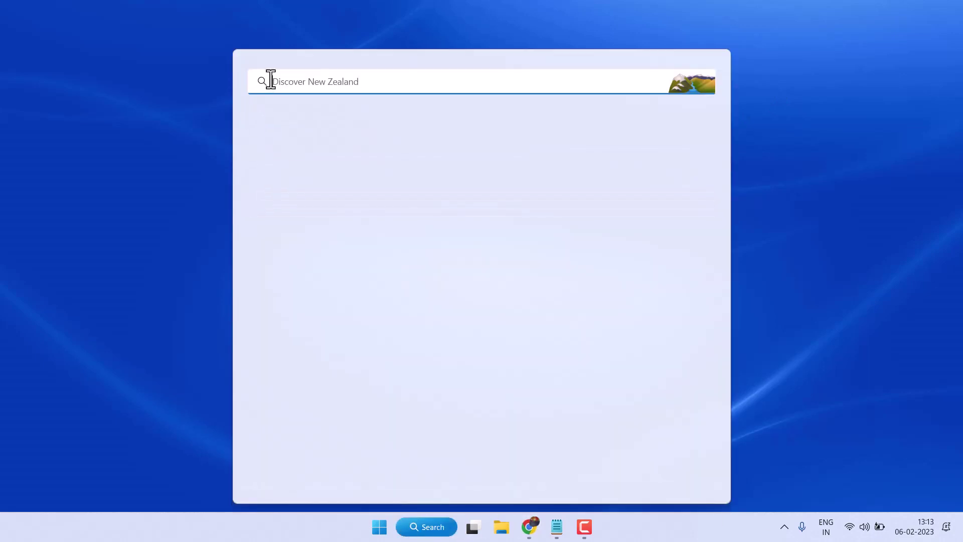
text(edi)
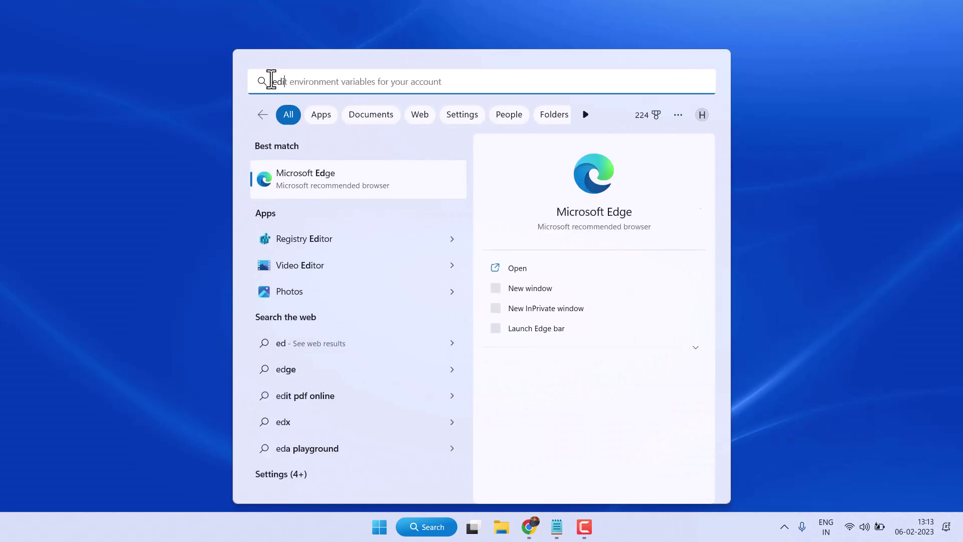
text(t)
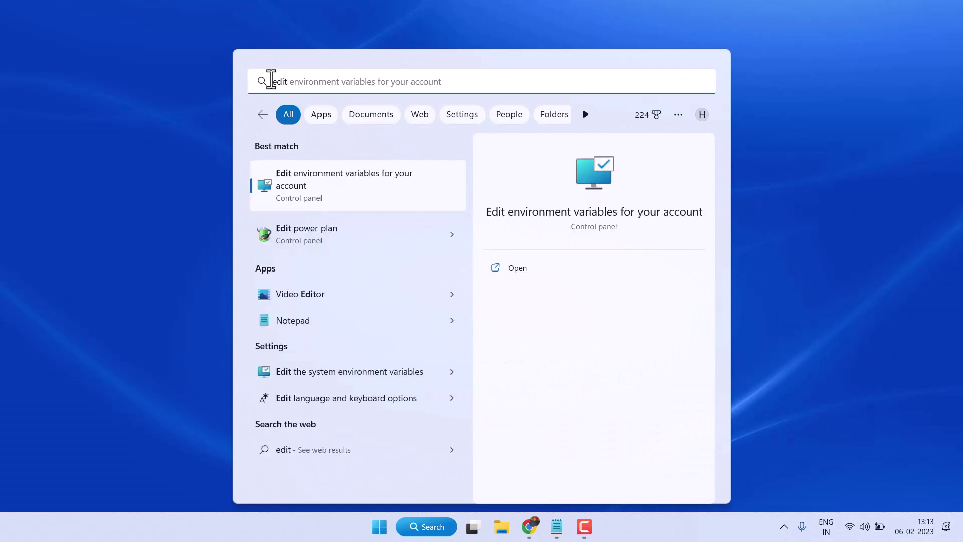
Open the Balanced plan's advanced power settings and expand PCI Express > Link State Power Management.
click(293, 231)
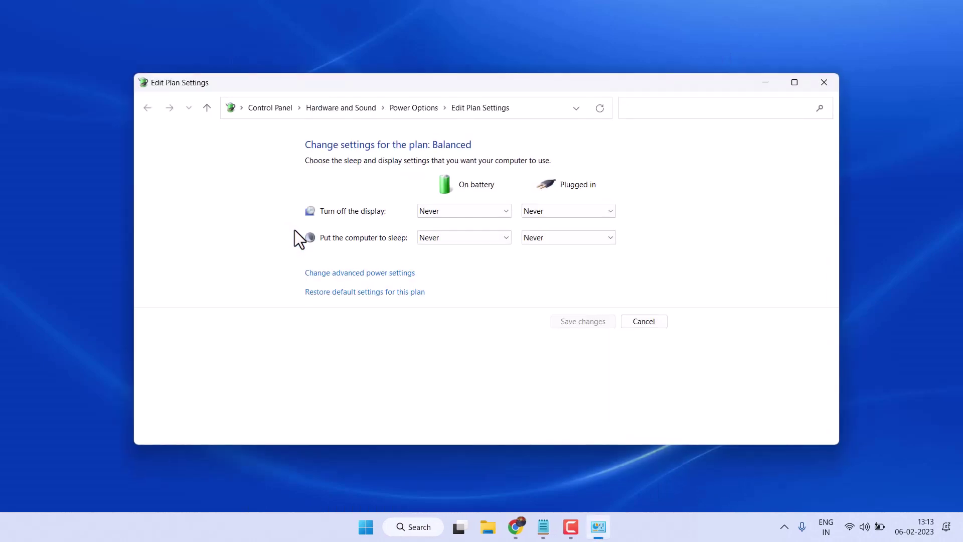
click(378, 277)
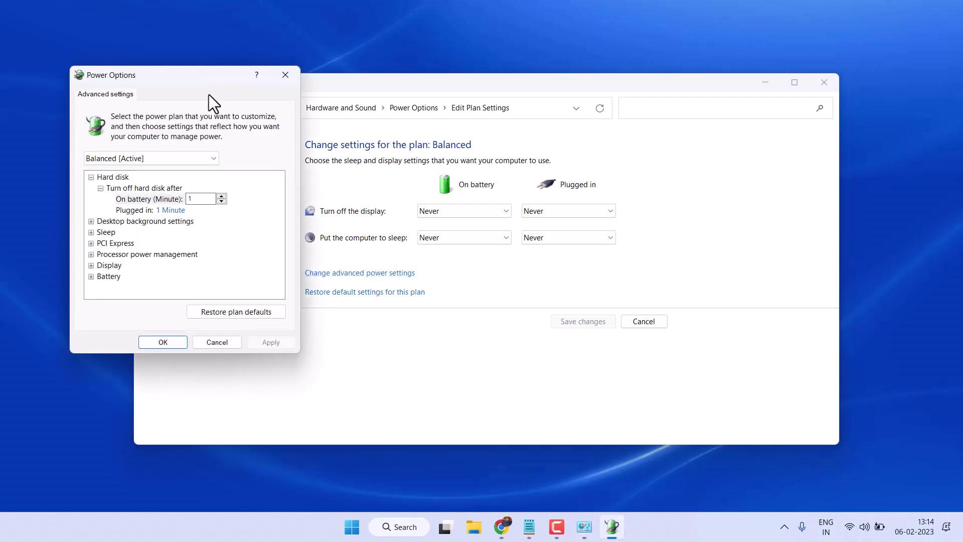
drag(269, 86, 480, 72)
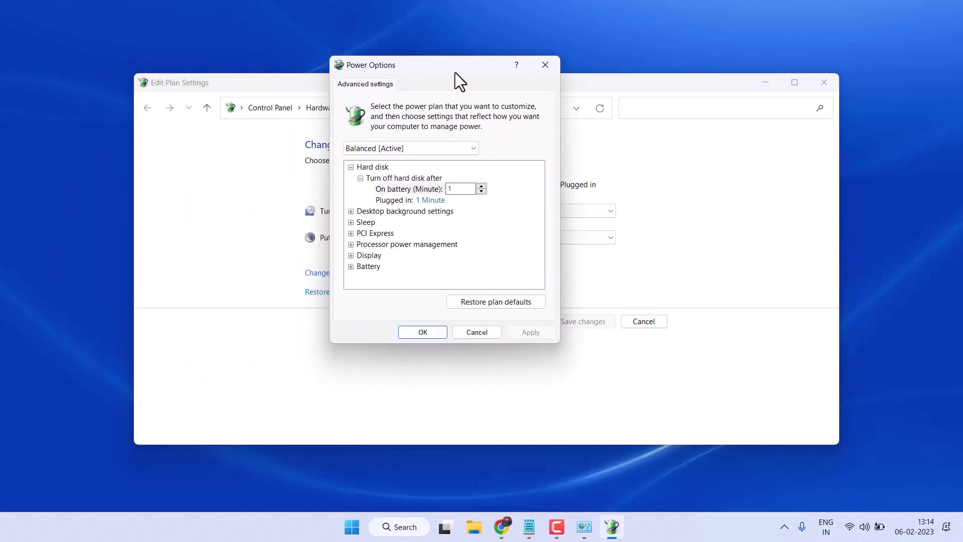
click(351, 234)
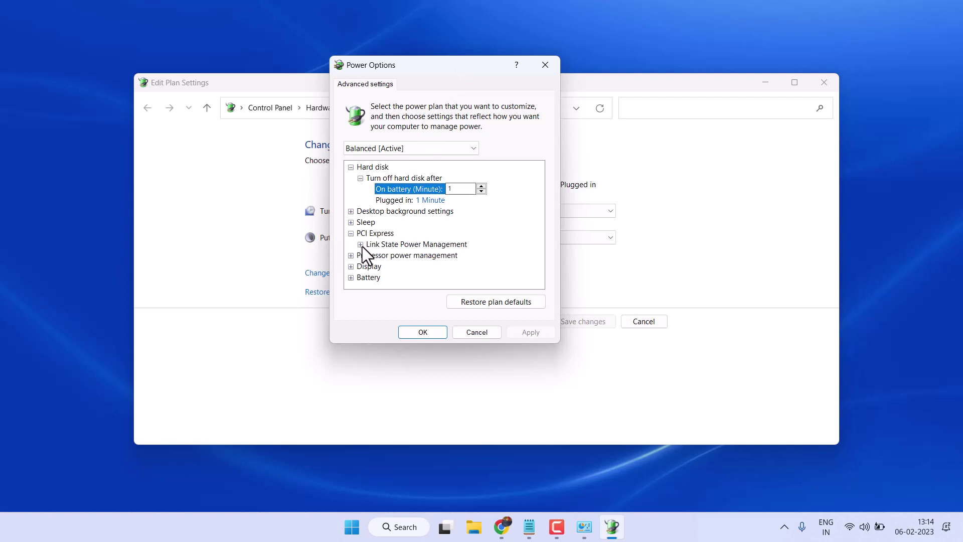
click(360, 245)
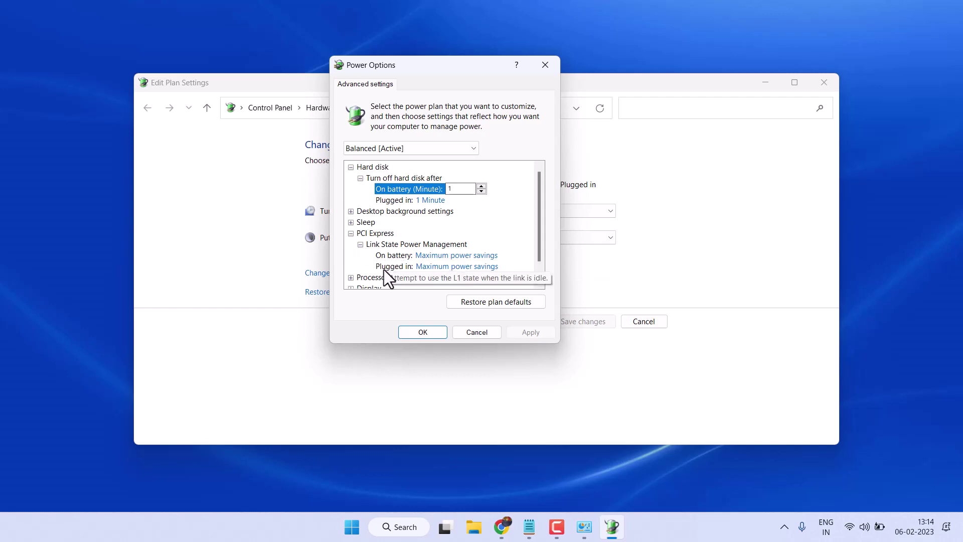
Set Link State Power Management to Off on battery and plugged in, then apply and confirm.
click(441, 255)
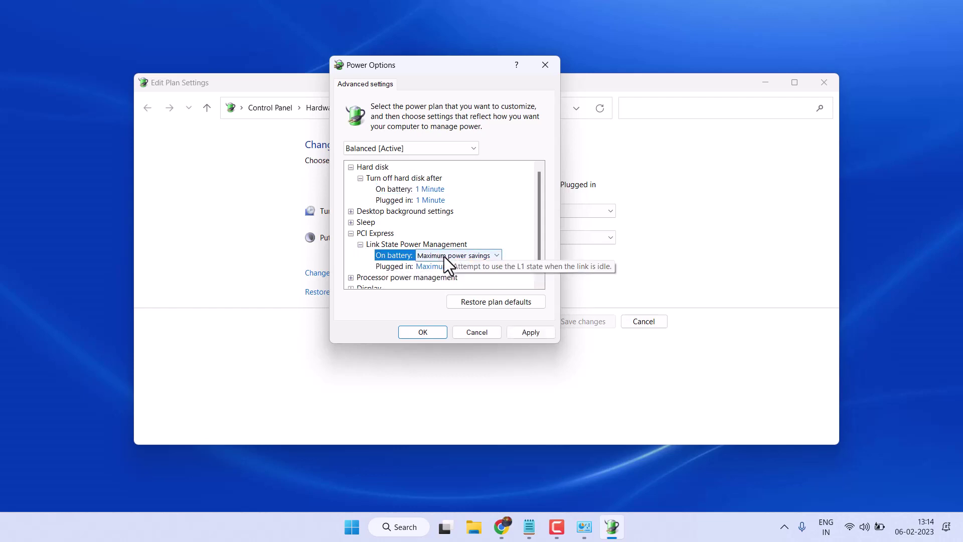
click(444, 257)
click(430, 269)
click(426, 266)
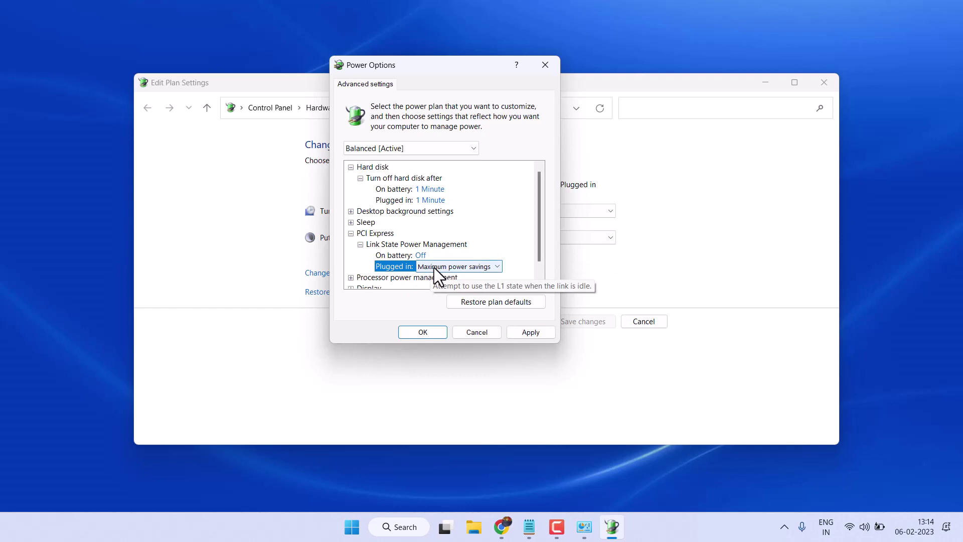
click(434, 267)
click(440, 277)
click(534, 335)
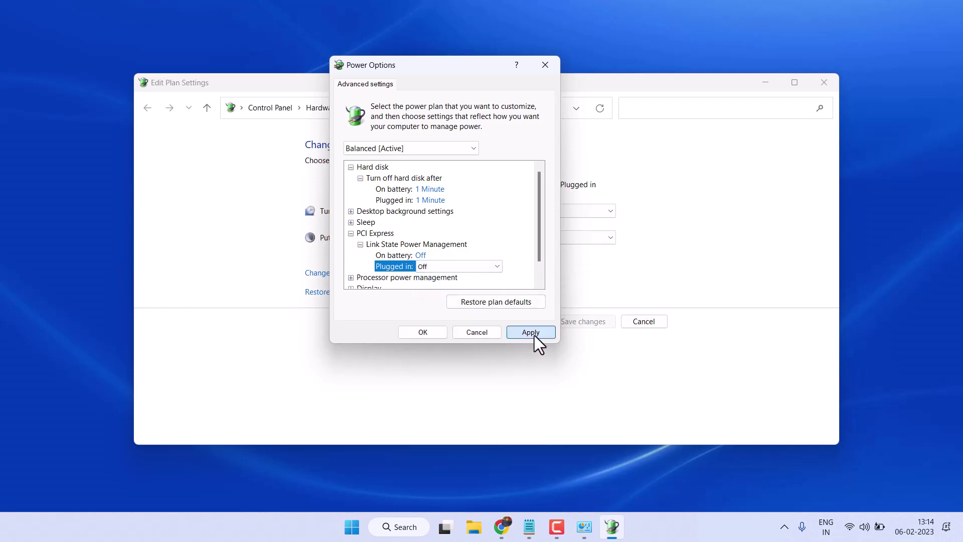
click(422, 332)
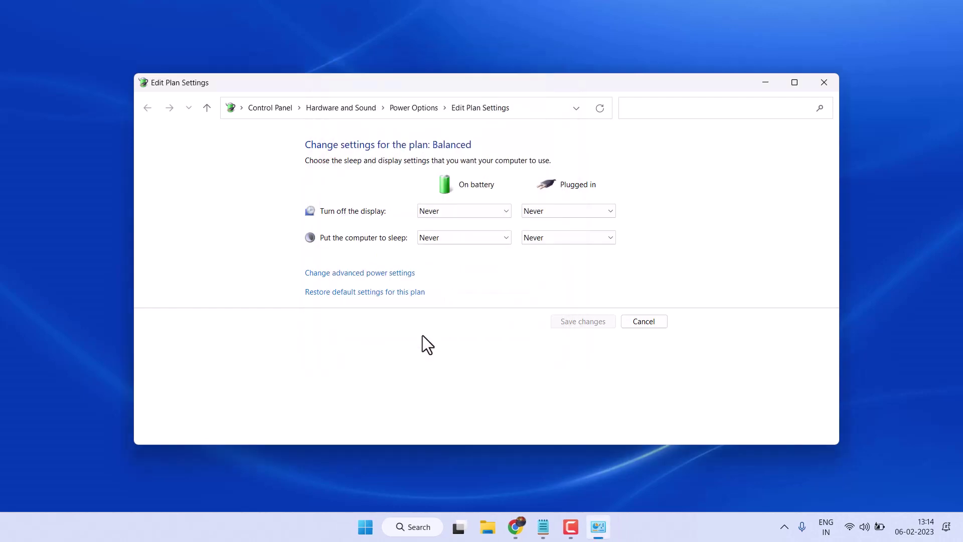
Close Edit Plan Settings and open an administrator Command Prompt via a 'cmd' search.
click(824, 82)
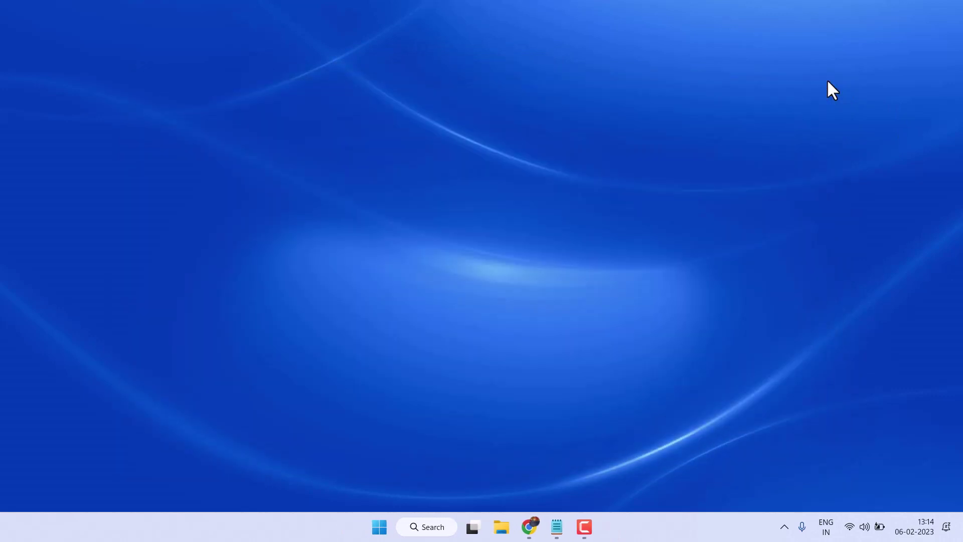
key(super+s)
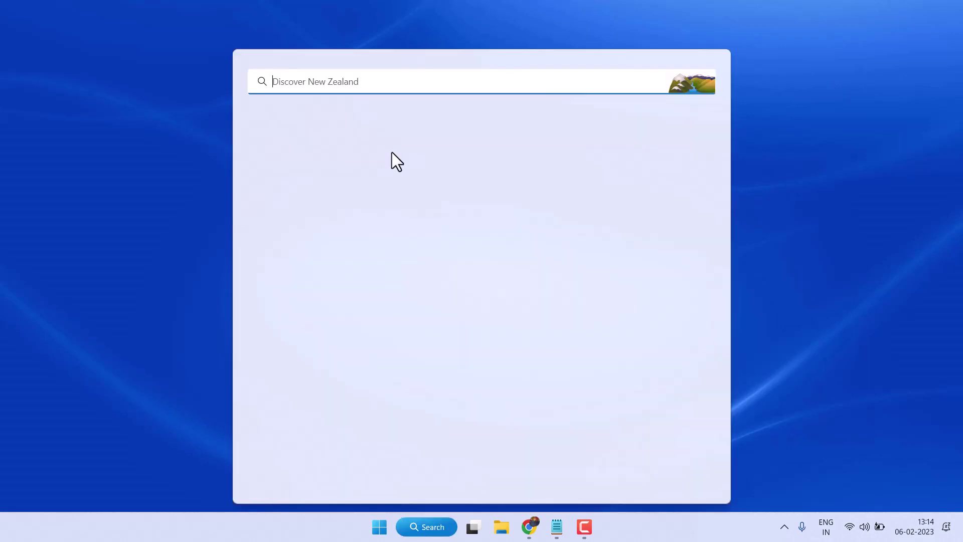
text(cm)
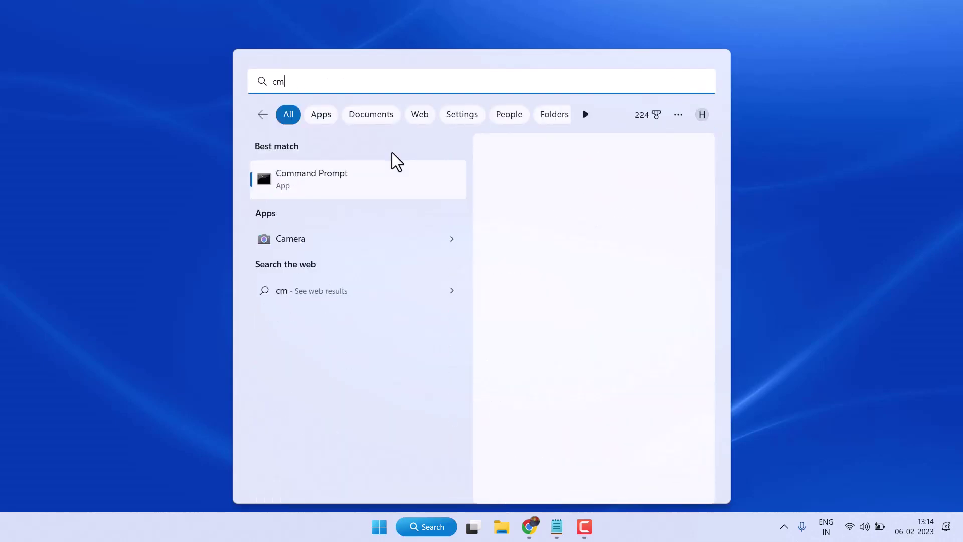
text(d)
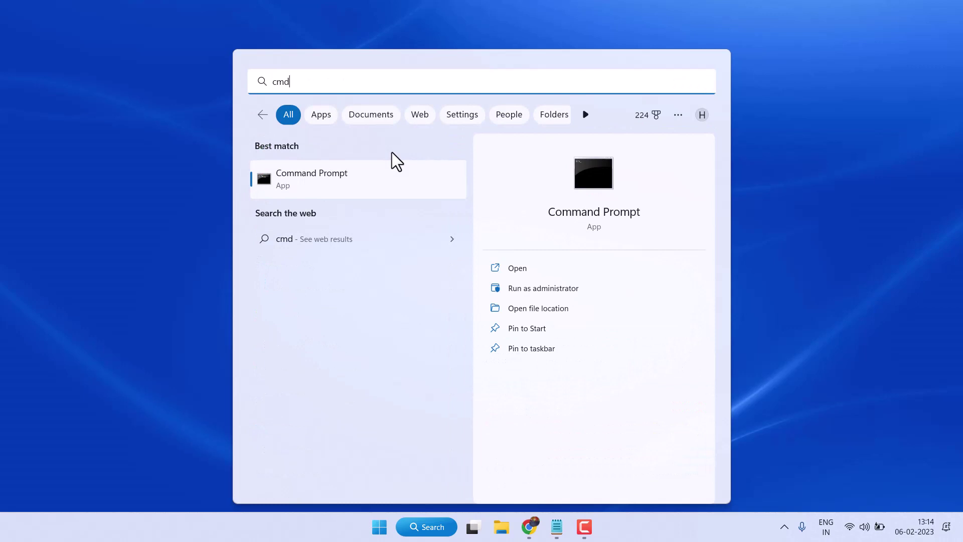
click(521, 289)
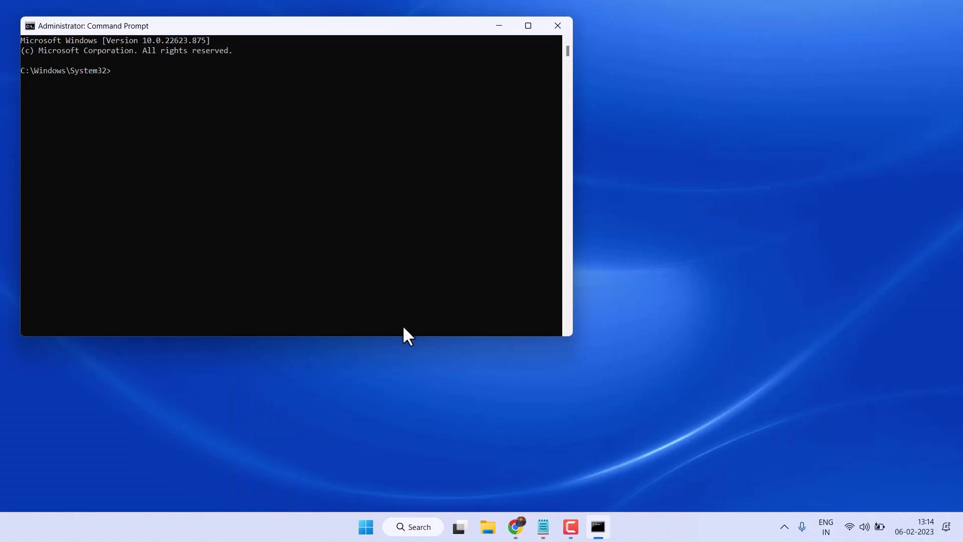
Enter 'shutdown /s/f/t 0' at the admin prompt, fixing a typo, then close the window.
text(sh)
text(ut)
text(down)
text( s/)
text(f/)
text(t)
text(/)
key(BackSpace)
key(BackSpace)
key(BackSpace)
key(BackSpace)
key(BackSpace)
key(BackSpace)
text(/s/f/t 0)
drag(271, 33, 447, 98)
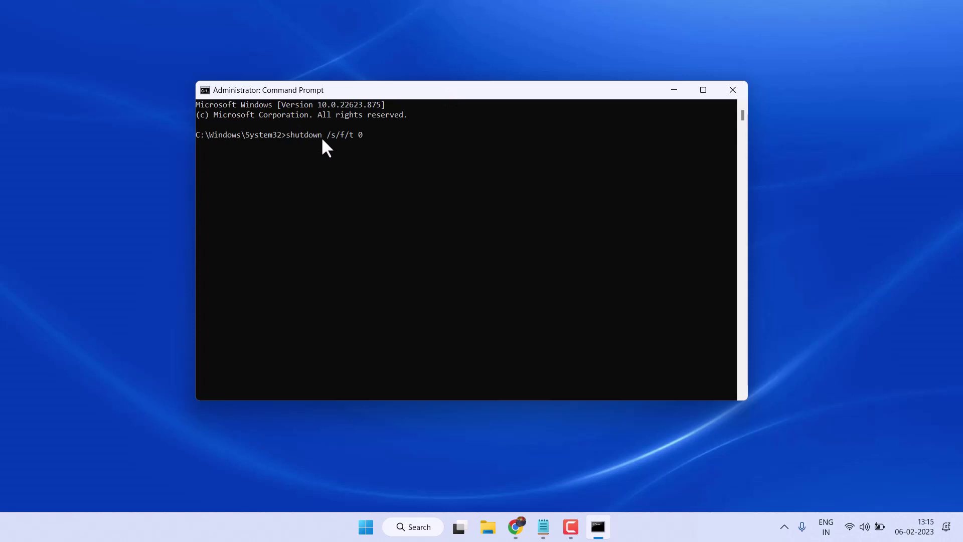
click(732, 90)
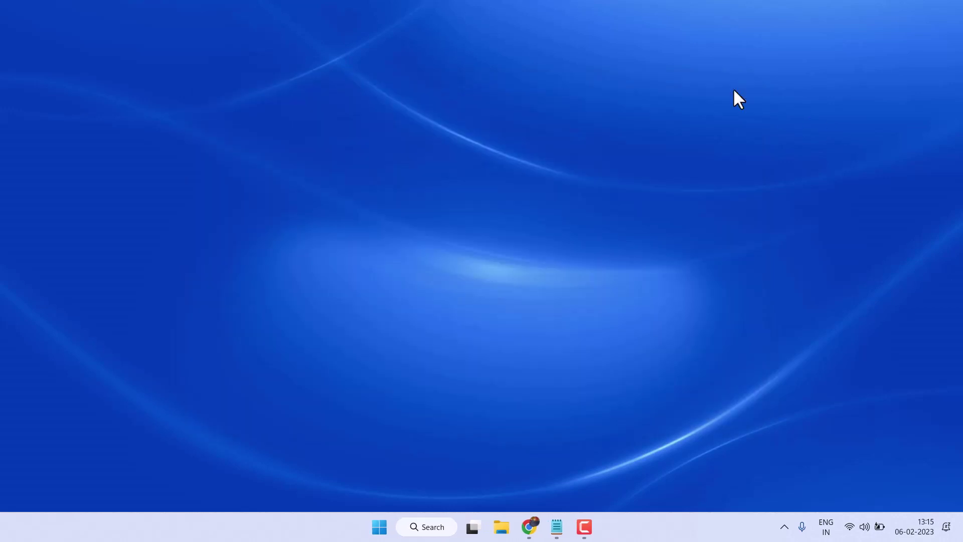